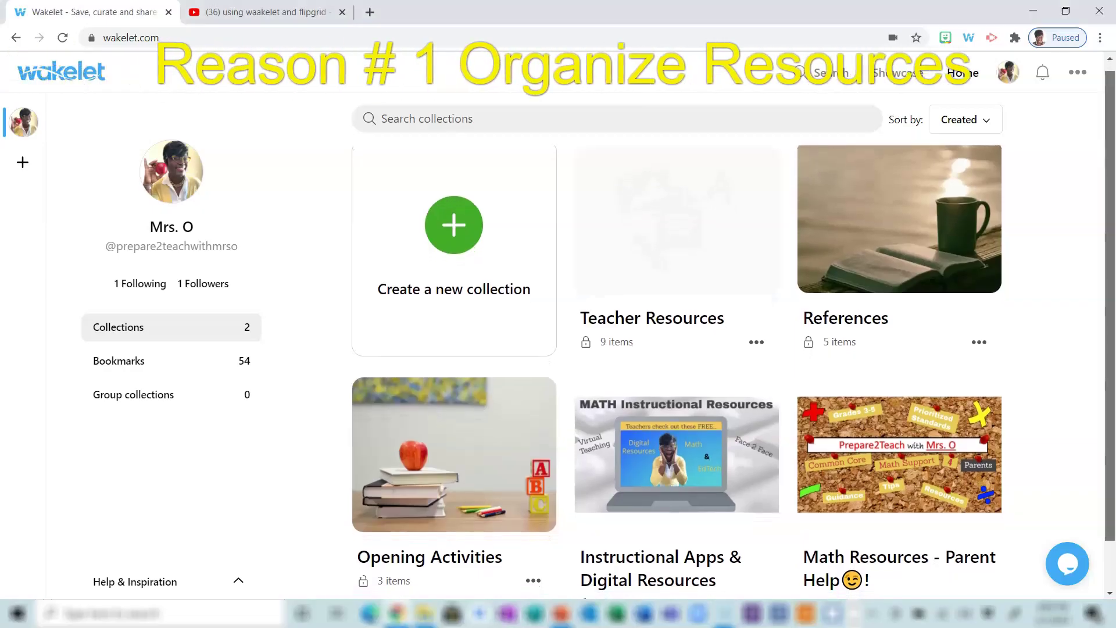
Browse the Instructional Apps & Digital Resources collection, then return to the home page.
{"action": "scroll", "coordinate": [727, 349], "scroll_direction": "down", "scroll_amount": 1}
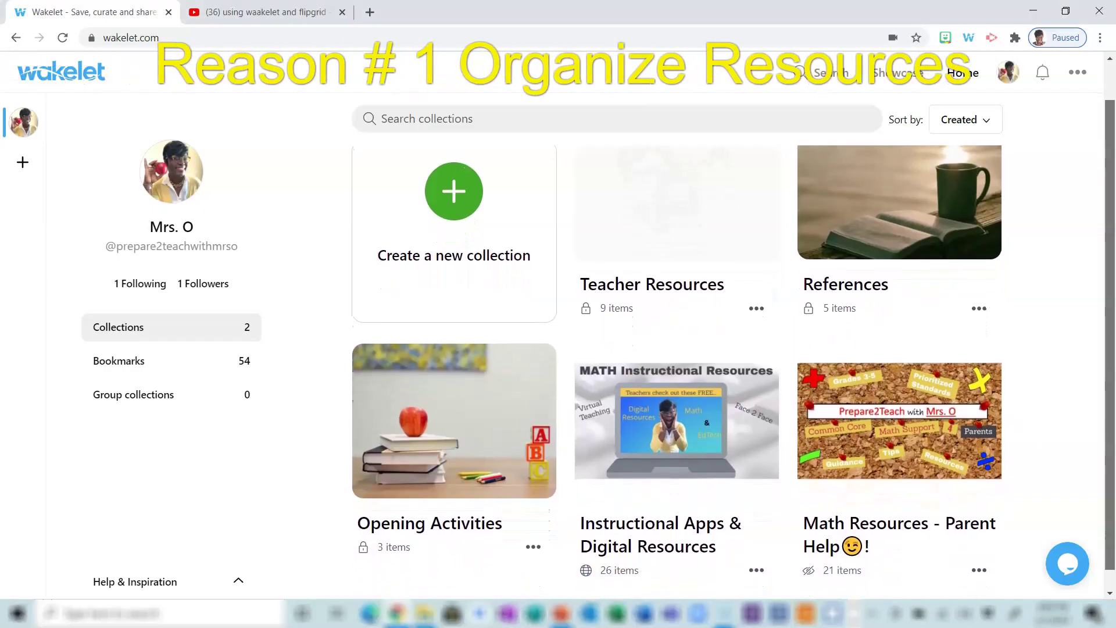
{"action": "scroll", "coordinate": [726, 349], "scroll_direction": "down", "scroll_amount": 1}
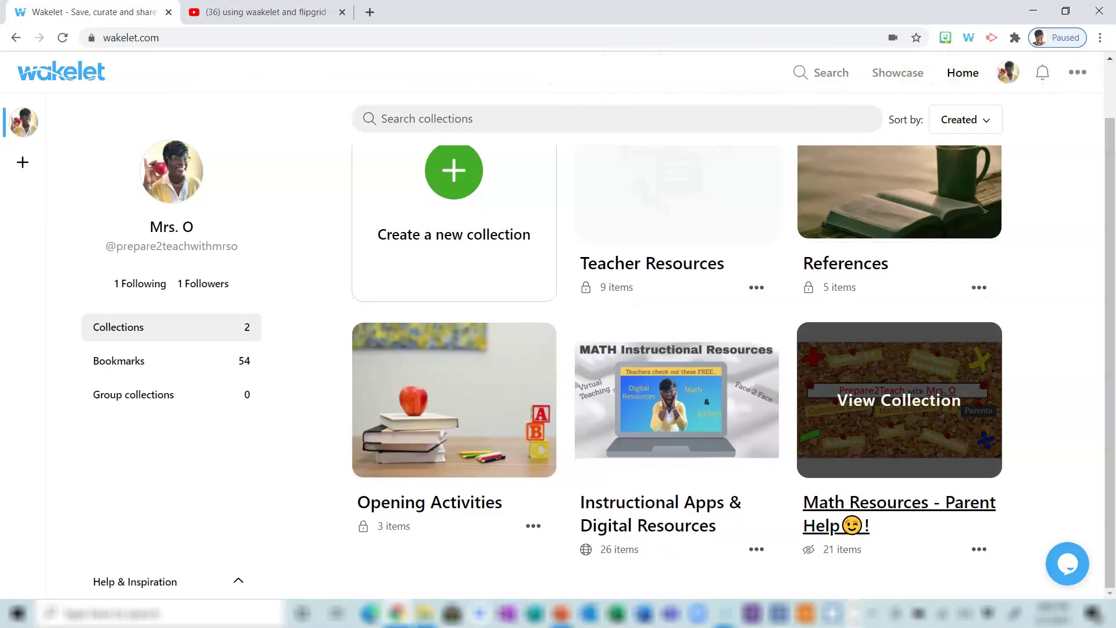
{"action": "left_click", "coordinate": [676, 400]}
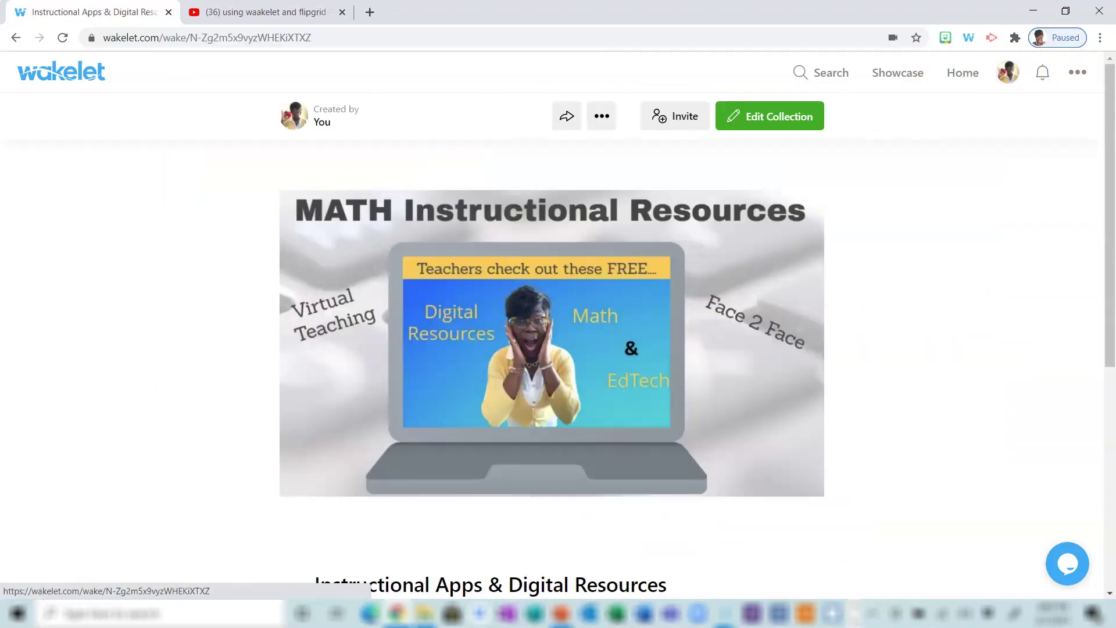
{"action": "scroll", "coordinate": [552, 349], "scroll_direction": "down", "scroll_amount": 10}
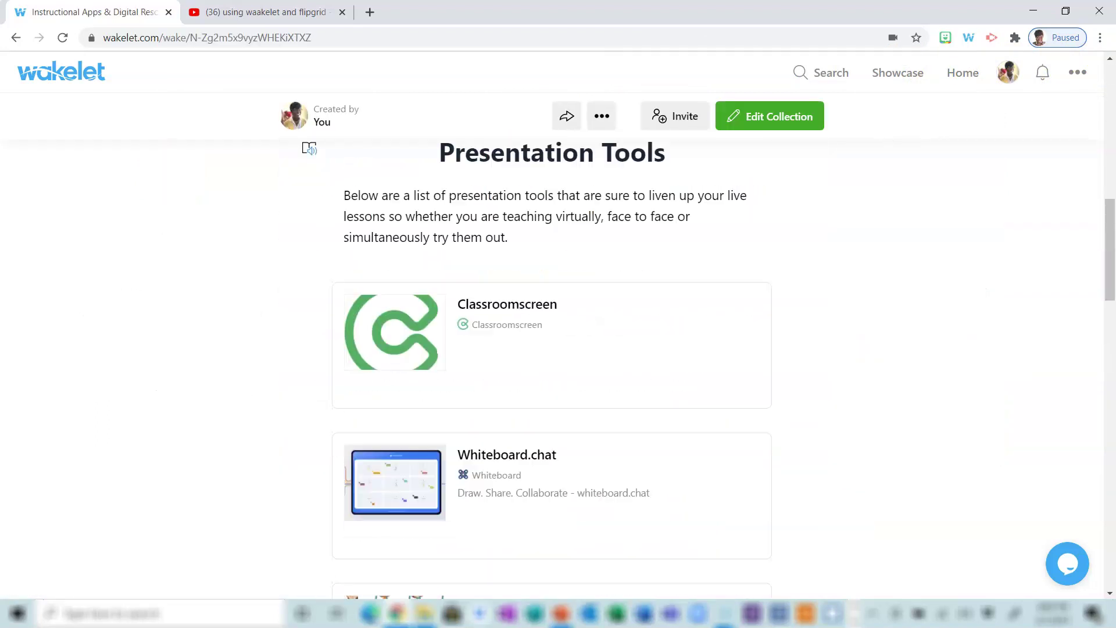
{"action": "scroll", "coordinate": [552, 372], "scroll_direction": "down", "scroll_amount": 20}
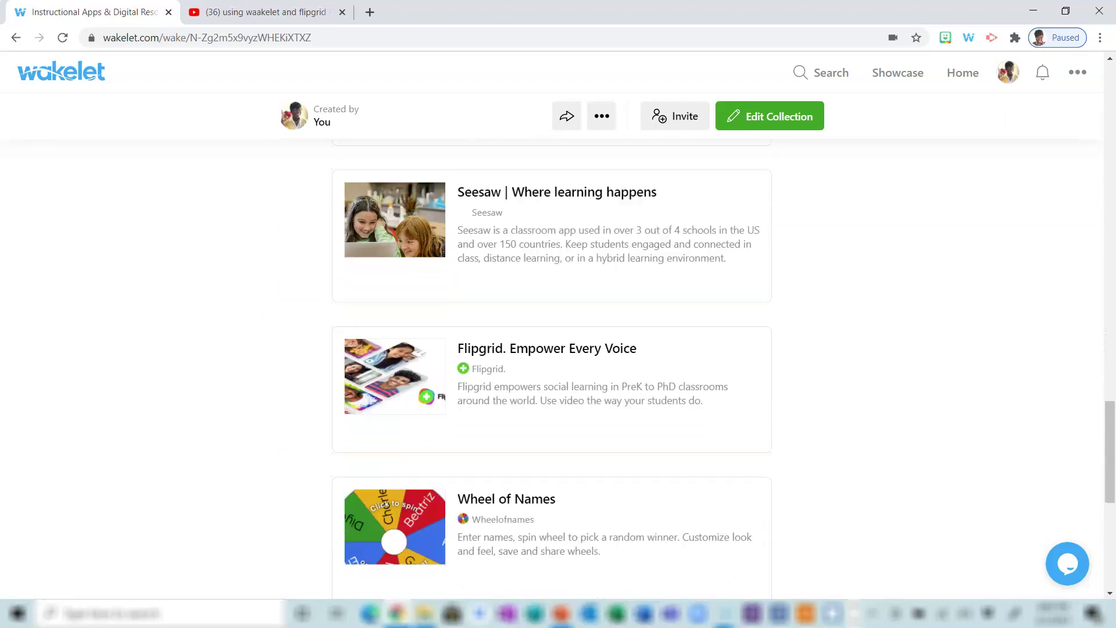
{"action": "scroll", "coordinate": [552, 372], "scroll_direction": "down", "scroll_amount": 5}
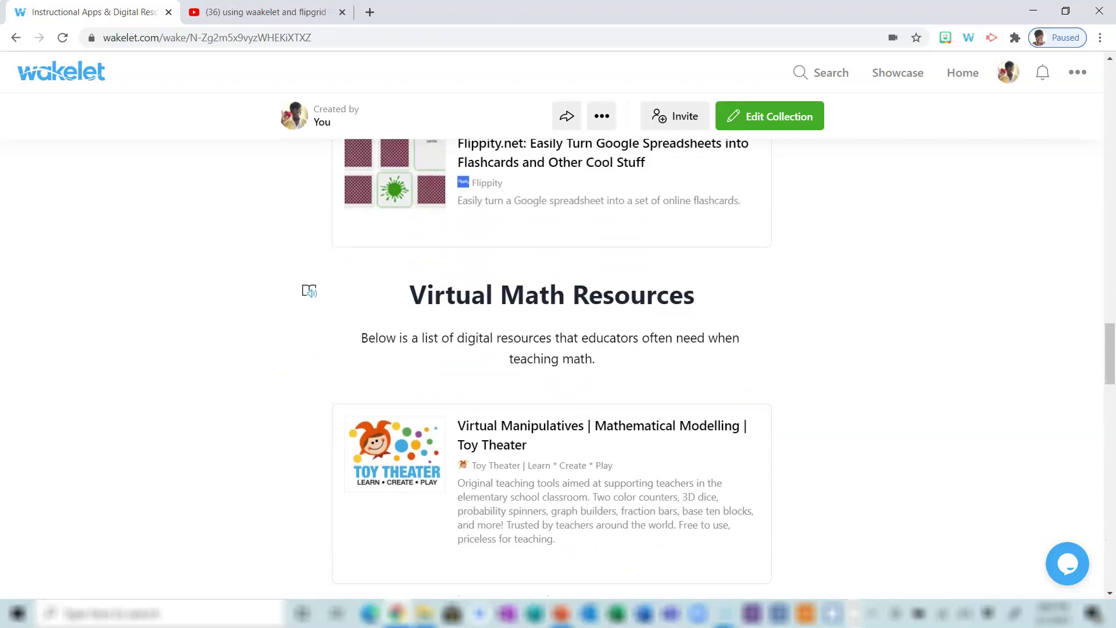
{"action": "scroll", "coordinate": [553, 372], "scroll_direction": "down", "scroll_amount": 20}
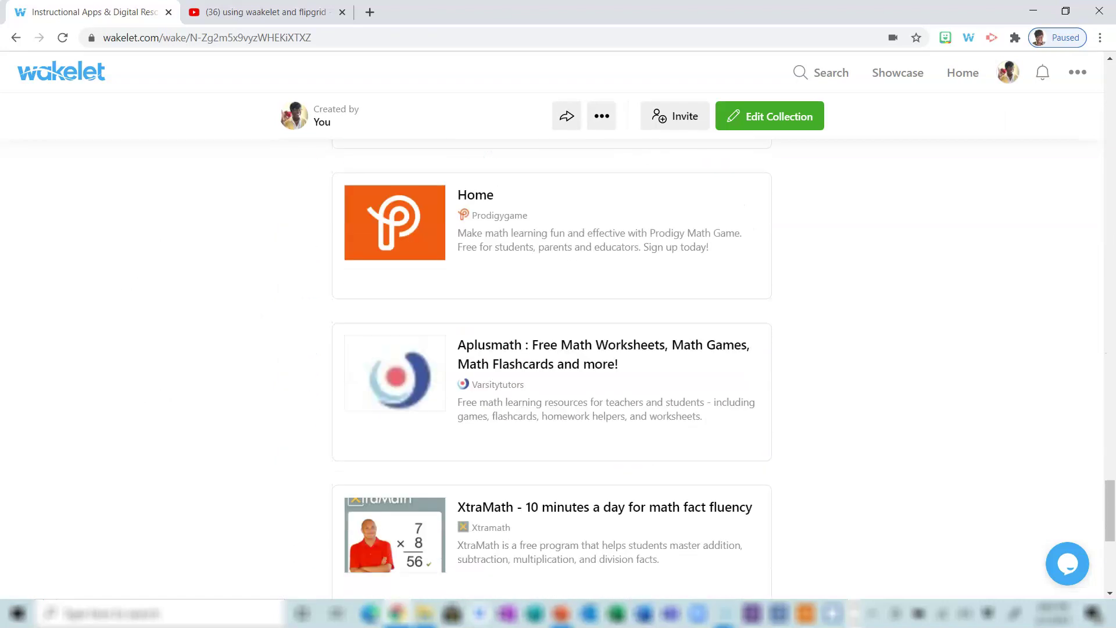
{"action": "scroll", "coordinate": [552, 372], "scroll_direction": "down", "scroll_amount": 5}
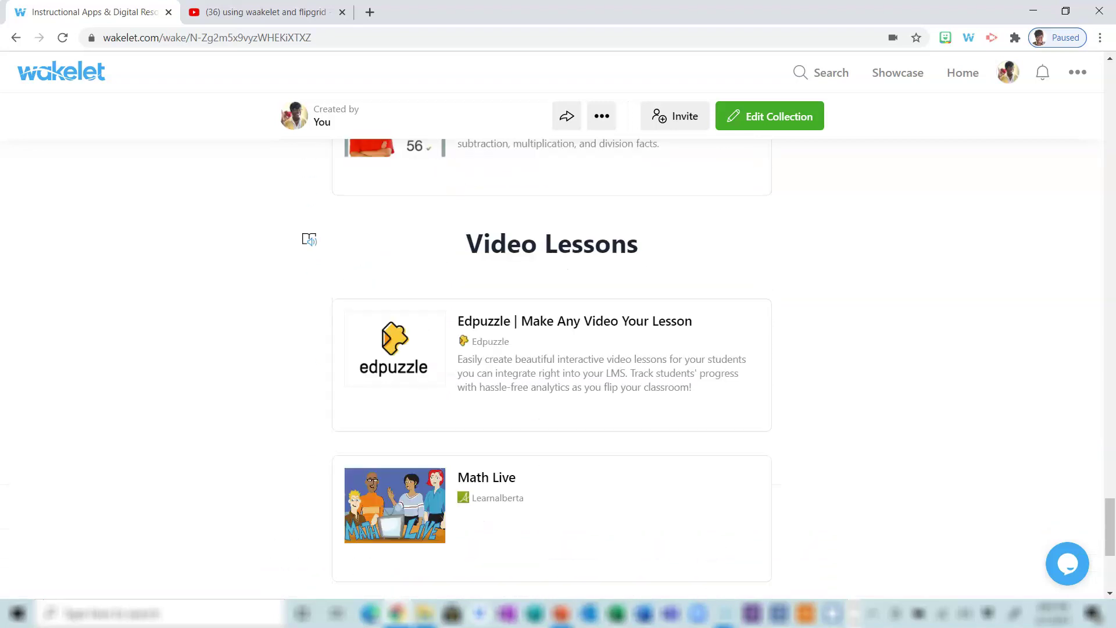
{"action": "key", "text": "alt+Left"}
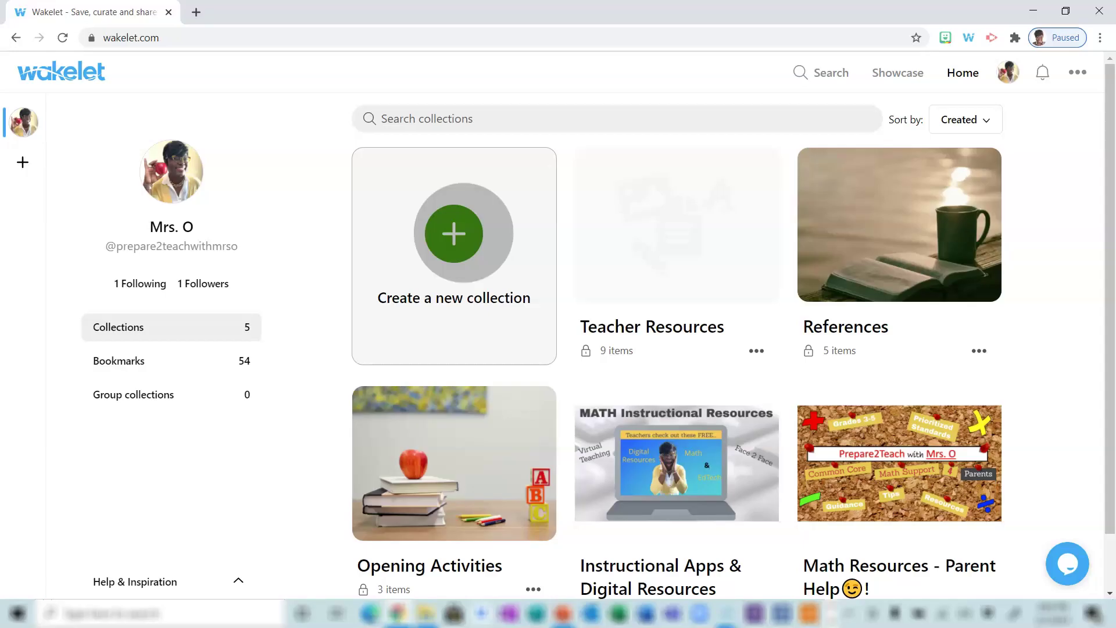
Start a new collection and look at its cover image, title, description and add-item options before leaving.
{"action": "left_click", "coordinate": [453, 233]}
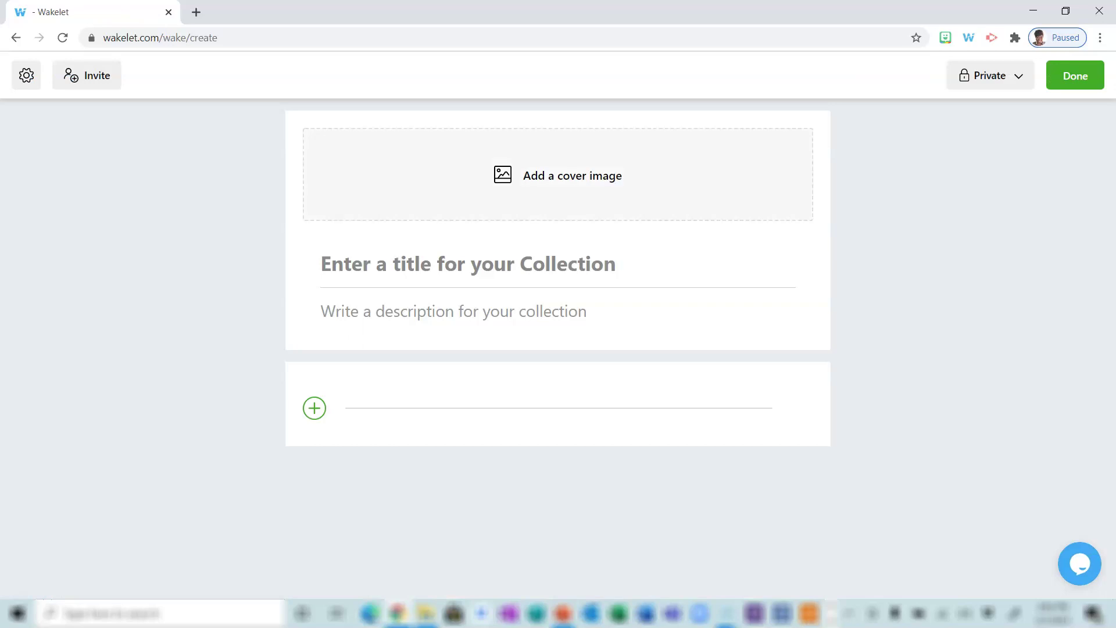
{"action": "left_click", "coordinate": [567, 175]}
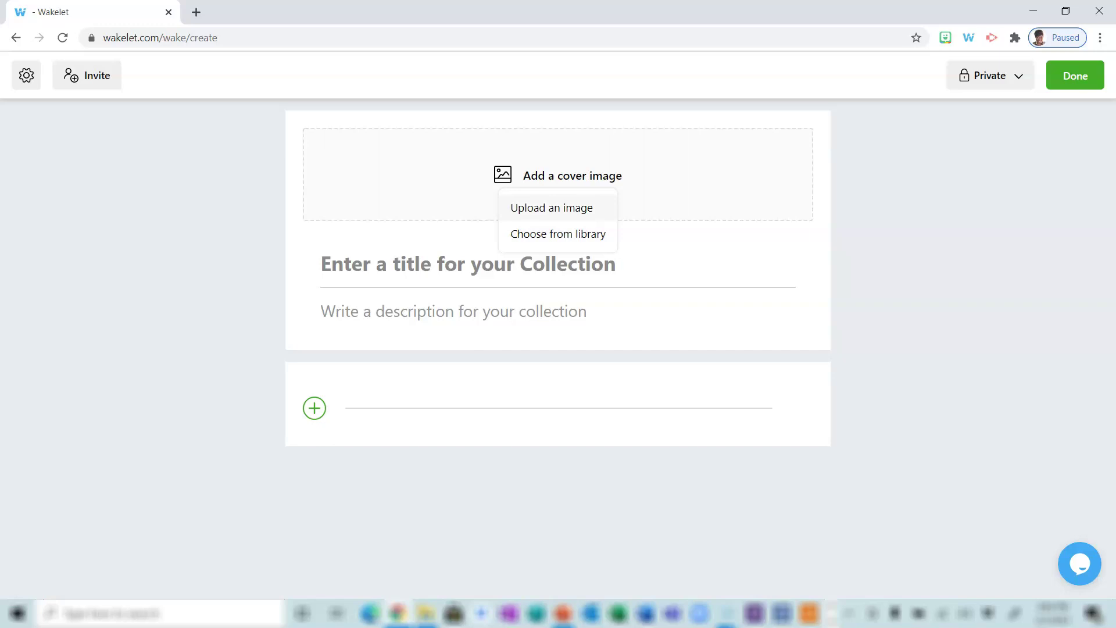
{"action": "left_click", "coordinate": [321, 263]}
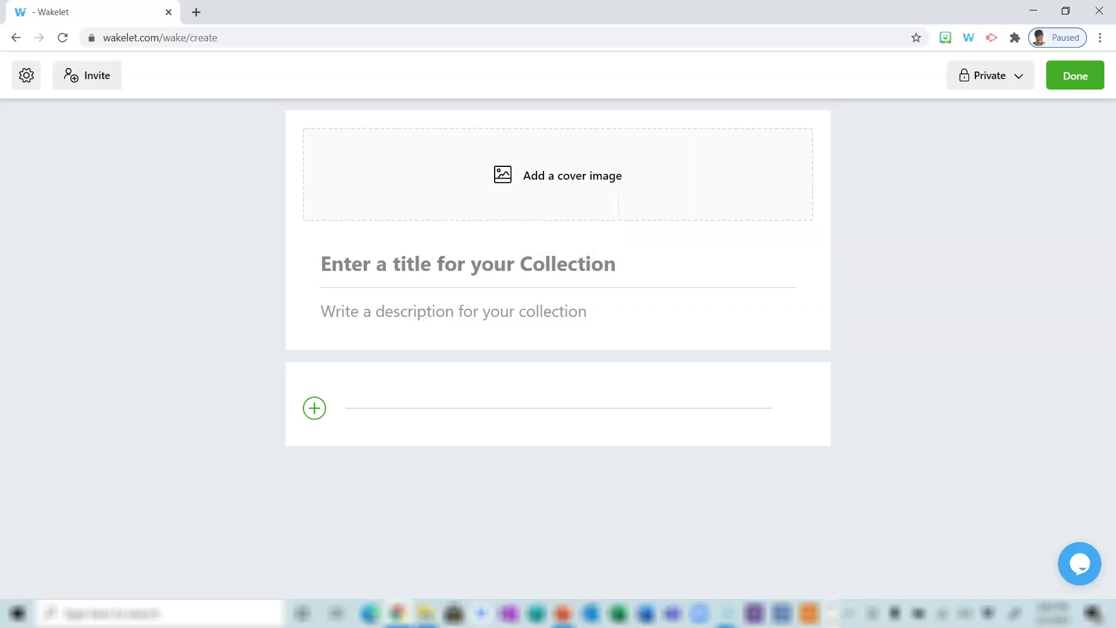
{"action": "left_click", "coordinate": [321, 311]}
{"action": "left_click", "coordinate": [315, 408]}
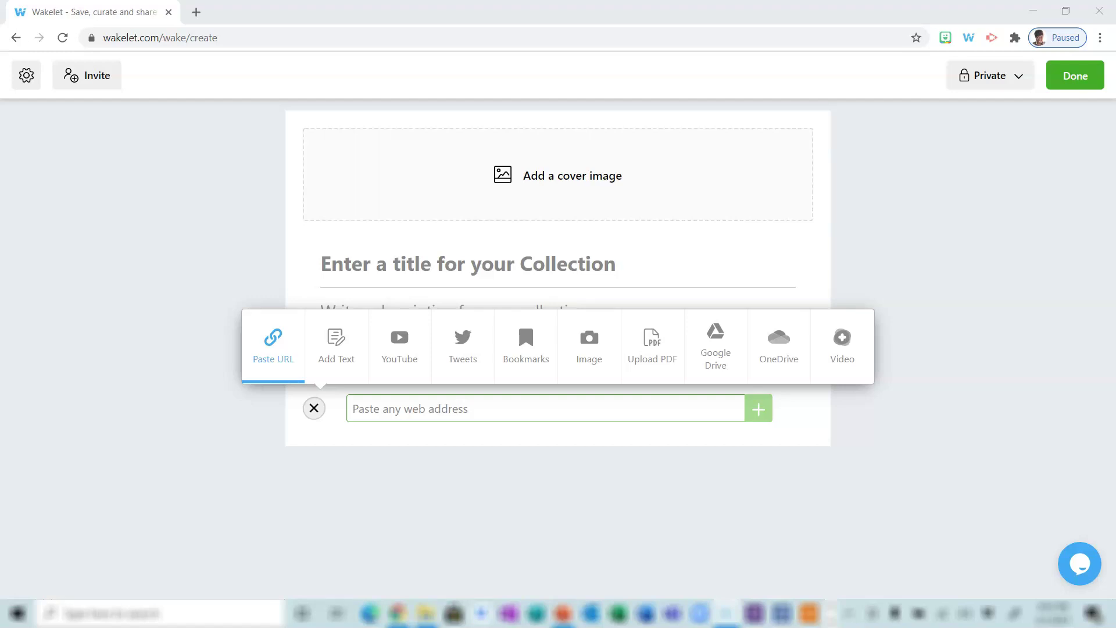
{"action": "key", "text": "alt+Left"}
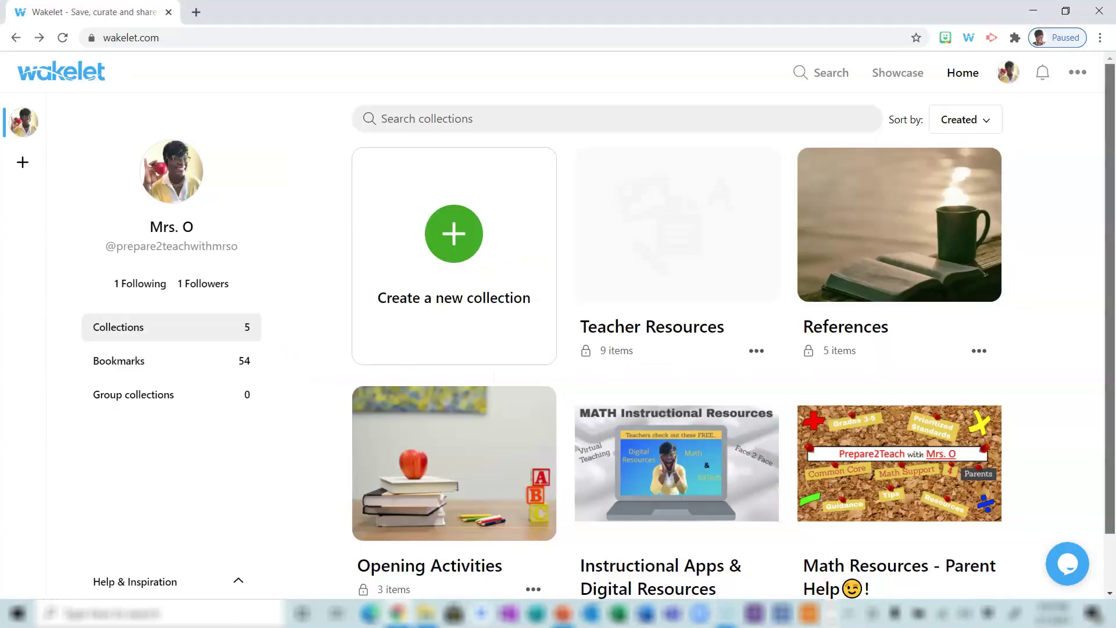
Reopen the Instructional Apps & Digital Resources collection and scroll through all its resources.
{"action": "scroll", "coordinate": [733, 337], "scroll_direction": "down", "scroll_amount": 1}
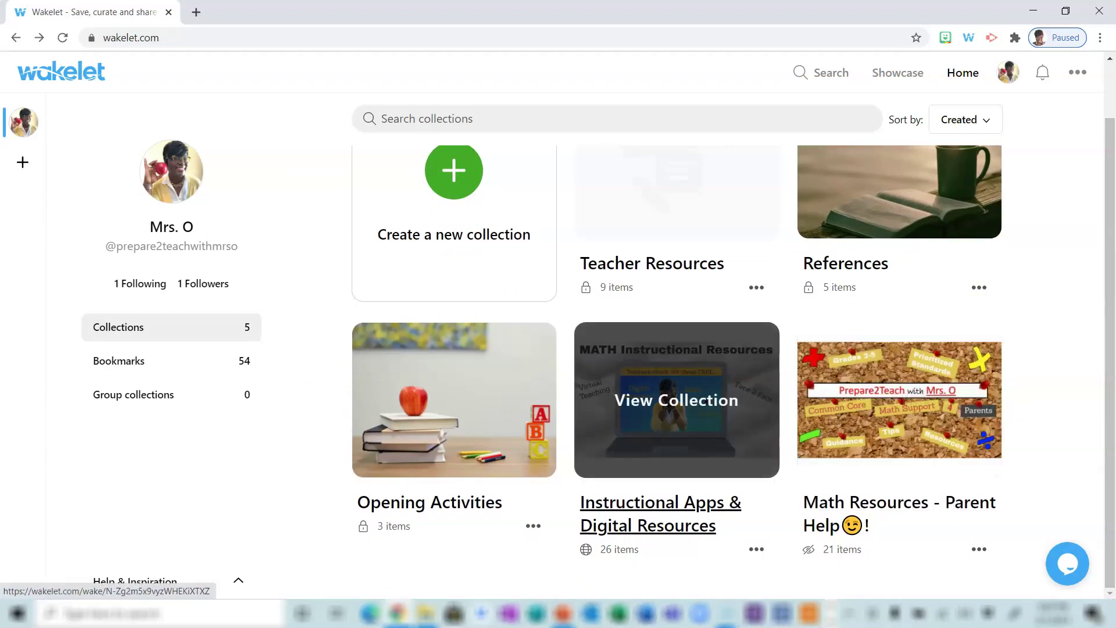
{"action": "left_click", "coordinate": [676, 400]}
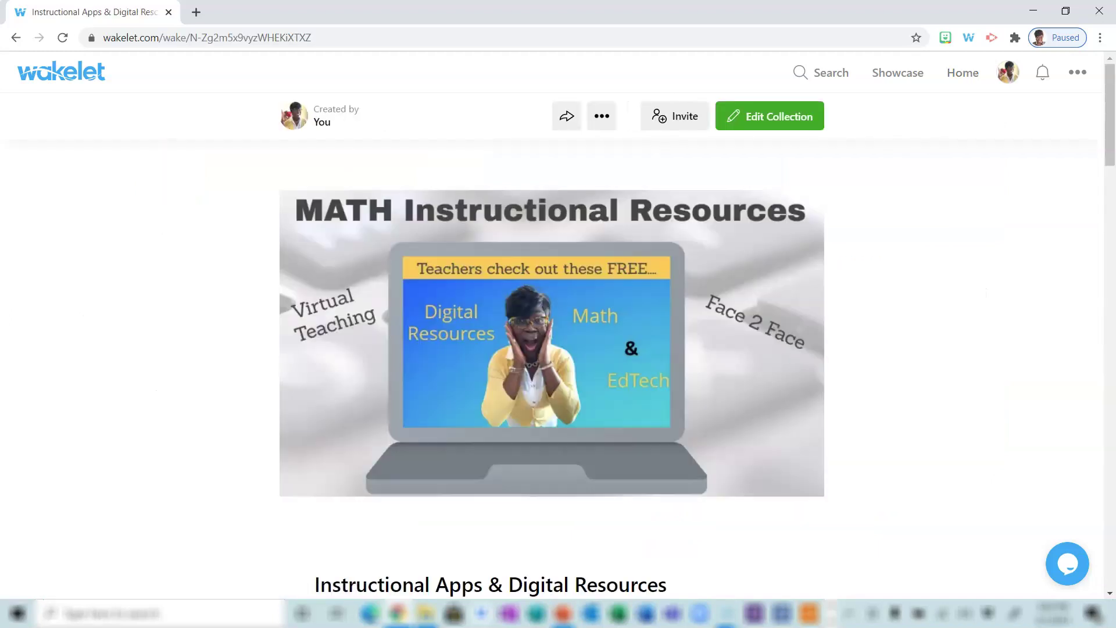
{"action": "scroll", "coordinate": [558, 345], "scroll_direction": "down", "scroll_amount": 5}
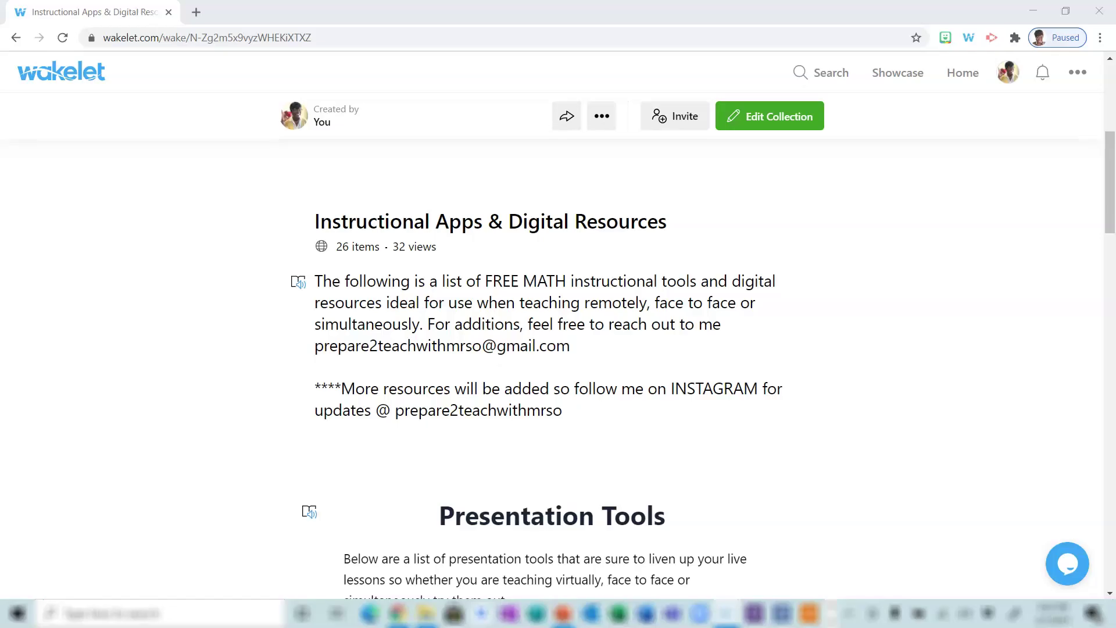
{"action": "scroll", "coordinate": [558, 349], "scroll_direction": "down", "scroll_amount": 4}
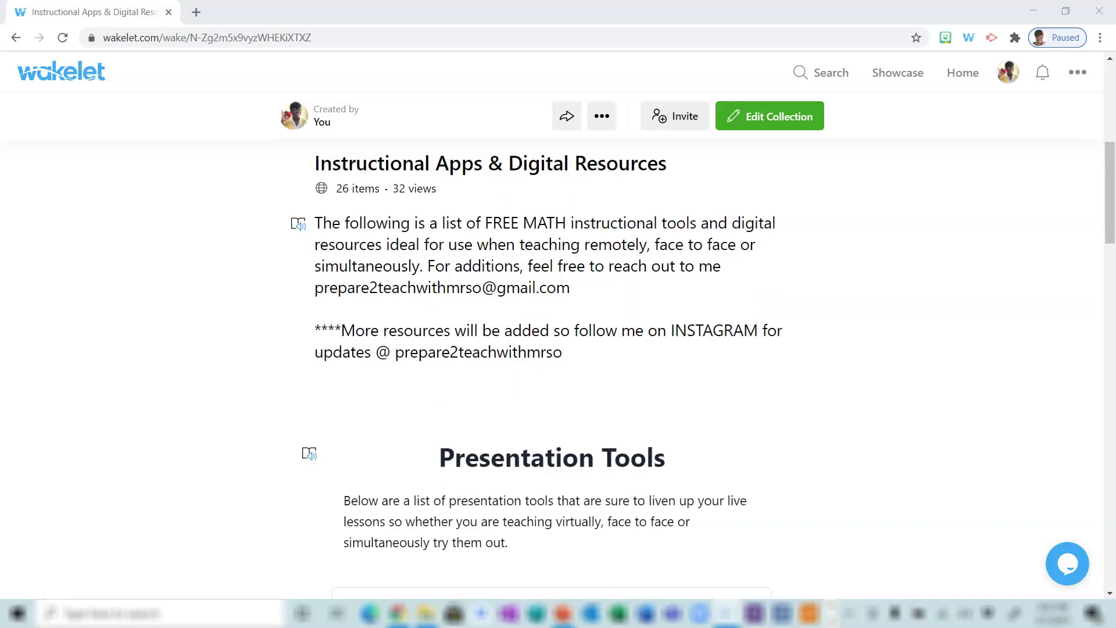
{"action": "scroll", "coordinate": [558, 348], "scroll_direction": "down", "scroll_amount": 1}
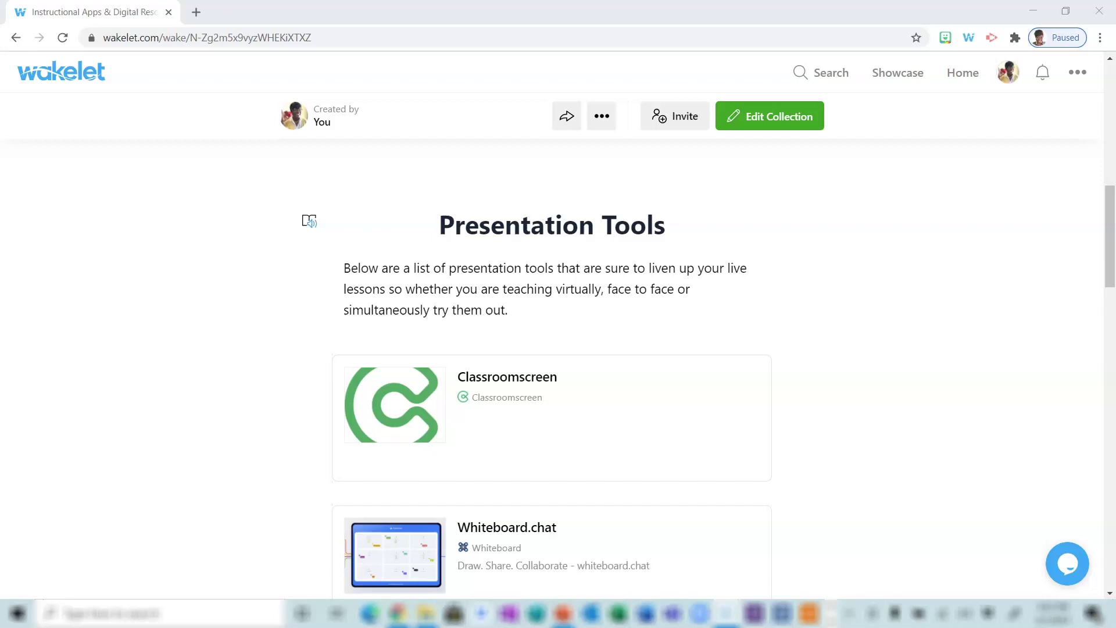
{"action": "scroll", "coordinate": [535, 368], "scroll_direction": "down", "scroll_amount": 2}
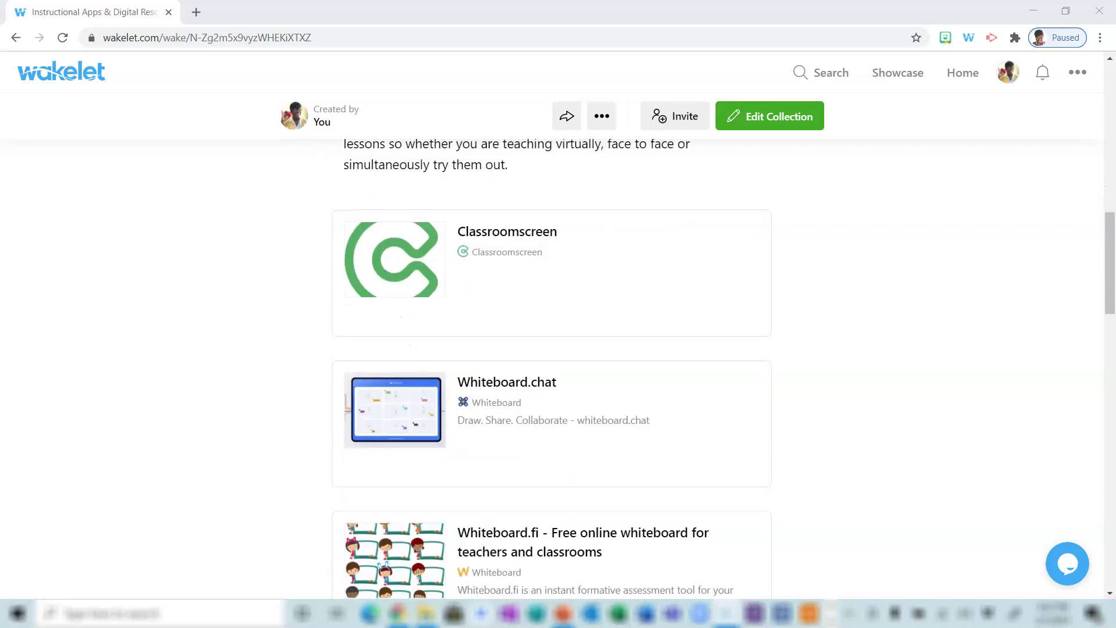
{"action": "scroll", "coordinate": [550, 369], "scroll_direction": "down", "scroll_amount": 2}
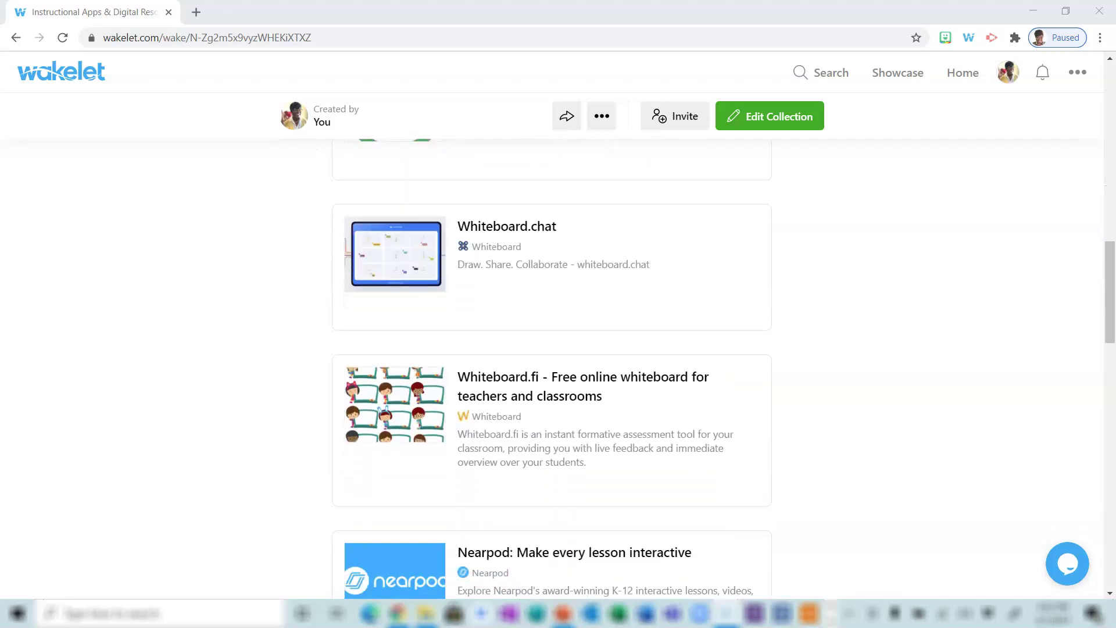
{"action": "scroll", "coordinate": [551, 368], "scroll_direction": "down", "scroll_amount": 3}
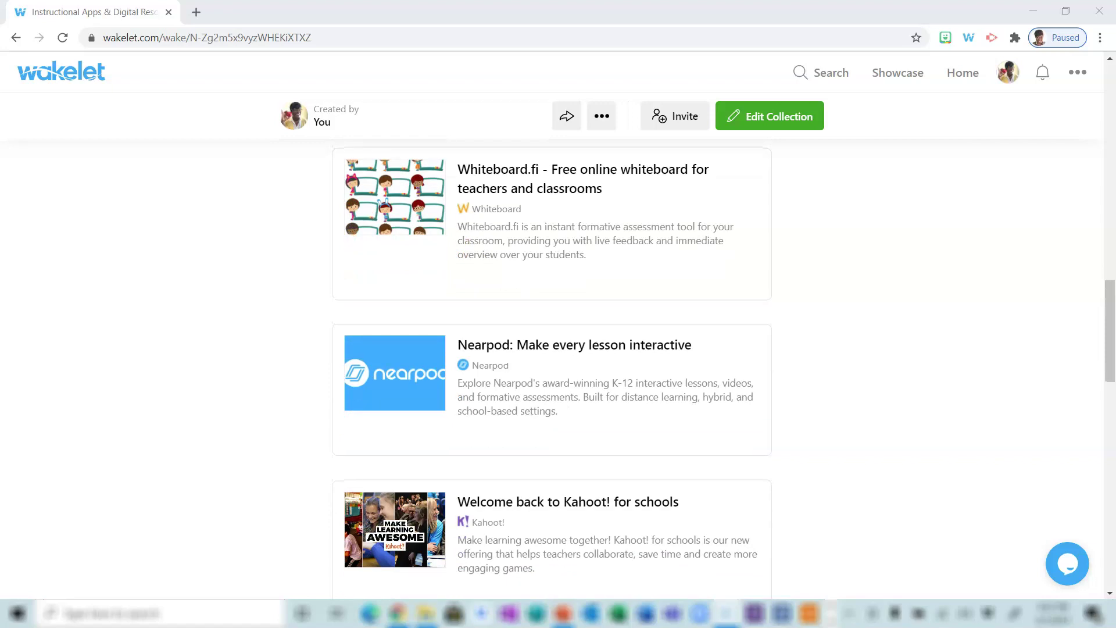
{"action": "scroll", "coordinate": [551, 369], "scroll_direction": "down", "scroll_amount": 3}
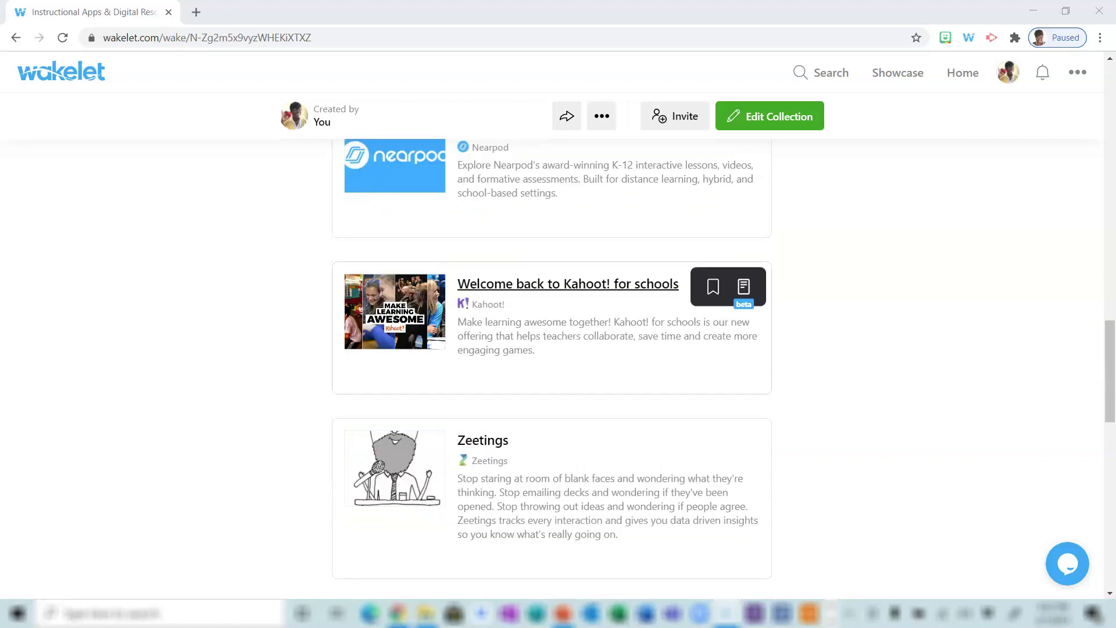
{"action": "scroll", "coordinate": [551, 368], "scroll_direction": "down", "scroll_amount": 2}
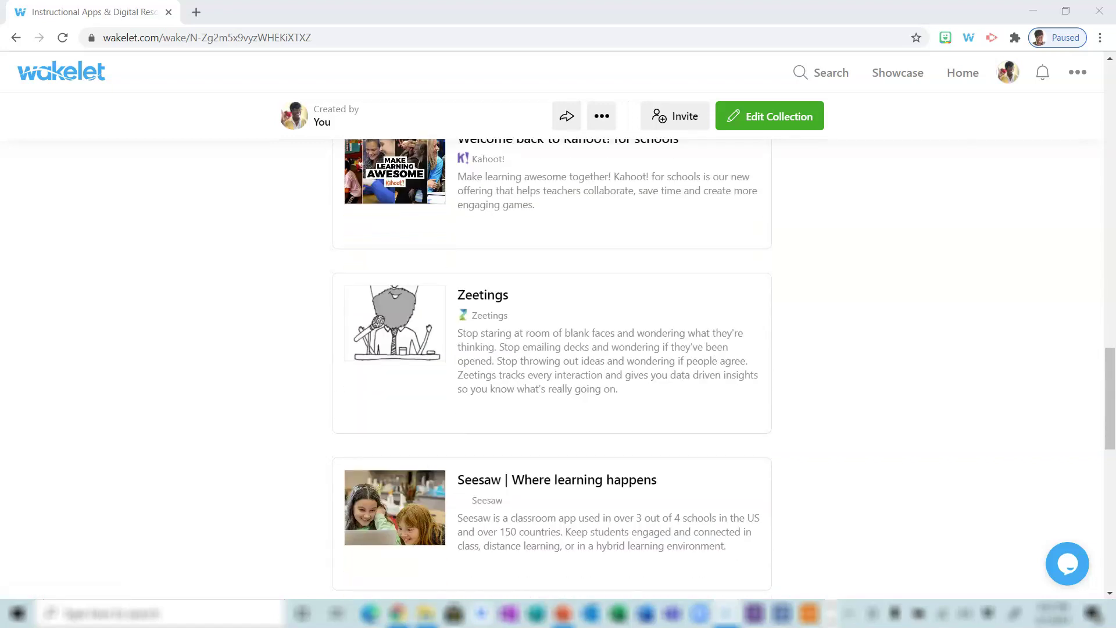
{"action": "scroll", "coordinate": [551, 369], "scroll_direction": "down", "scroll_amount": 2}
{"action": "scroll", "coordinate": [551, 368], "scroll_direction": "down", "scroll_amount": 10}
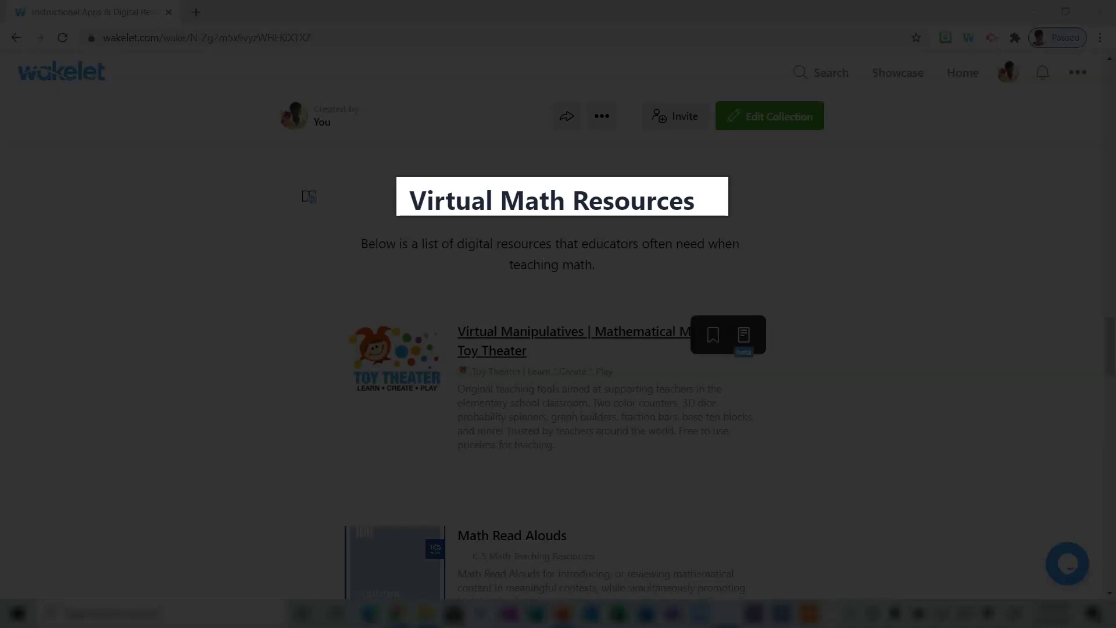
{"action": "scroll", "coordinate": [551, 368], "scroll_direction": "down", "scroll_amount": 2}
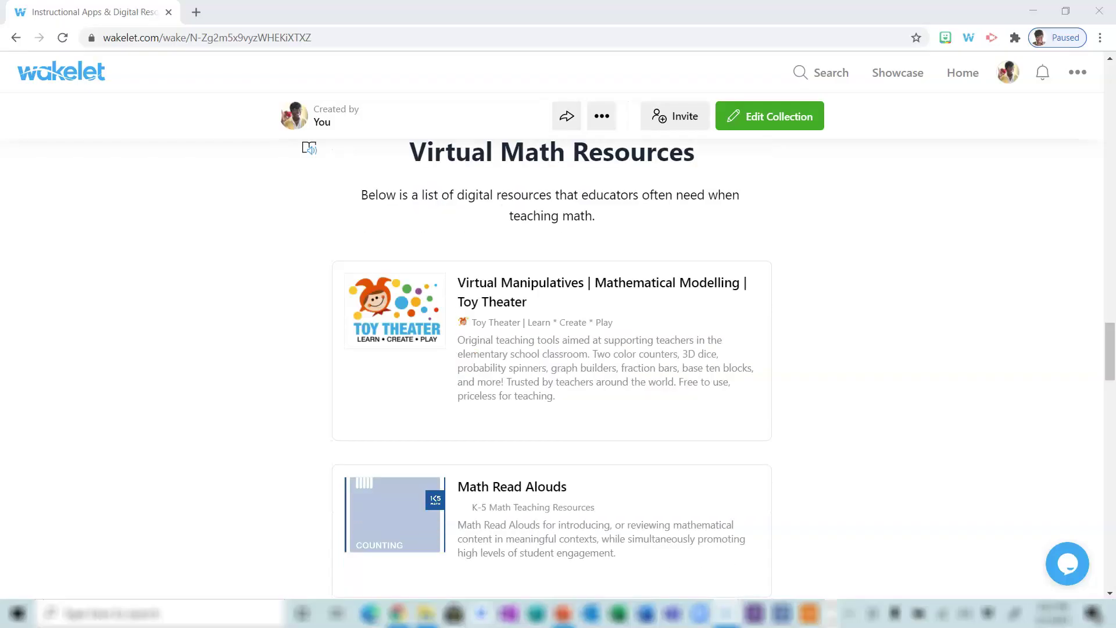
{"action": "scroll", "coordinate": [551, 369], "scroll_direction": "down", "scroll_amount": 4}
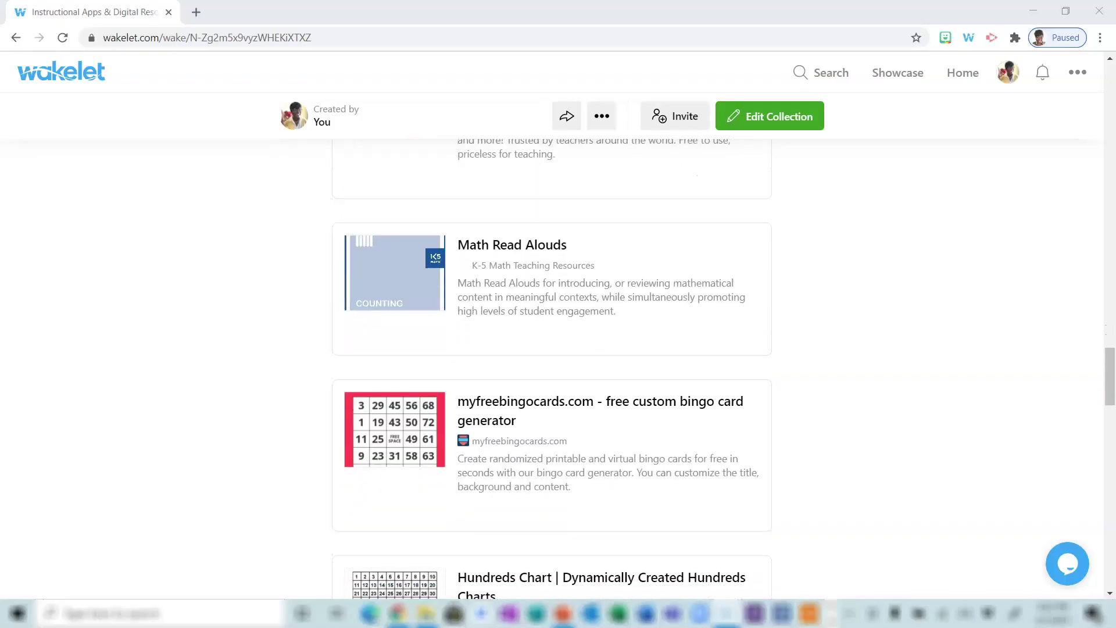
{"action": "scroll", "coordinate": [551, 368], "scroll_direction": "down", "scroll_amount": 3}
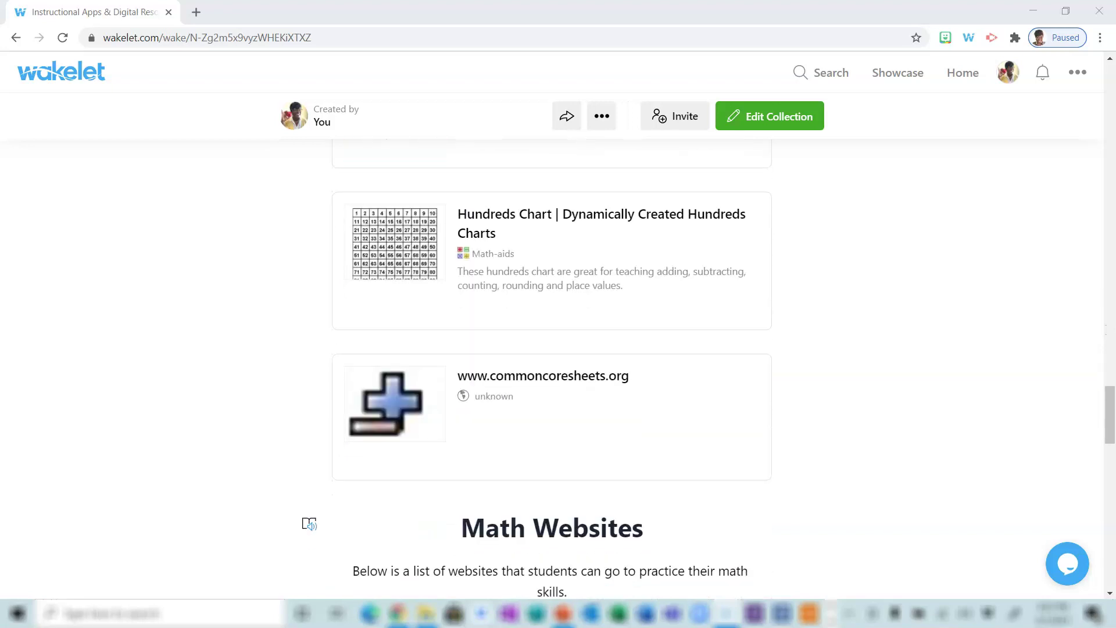
{"action": "scroll", "coordinate": [551, 369], "scroll_direction": "down", "scroll_amount": 2}
{"action": "scroll", "coordinate": [551, 368], "scroll_direction": "down", "scroll_amount": 3}
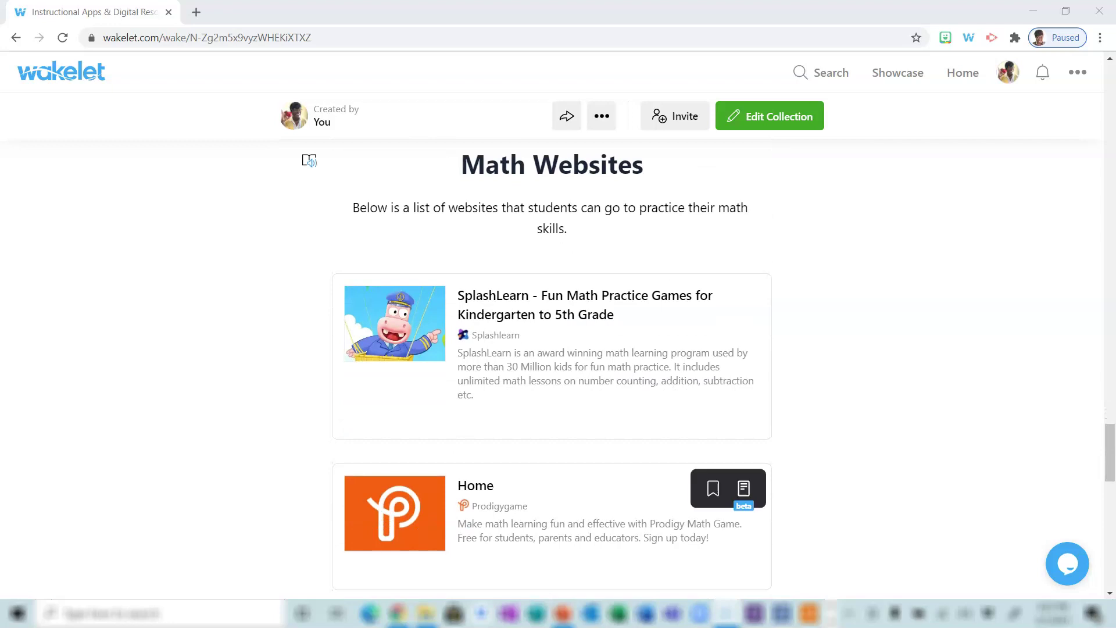
{"action": "scroll", "coordinate": [551, 369], "scroll_direction": "down", "scroll_amount": 3}
{"action": "scroll", "coordinate": [551, 369], "scroll_direction": "down", "scroll_amount": 7}
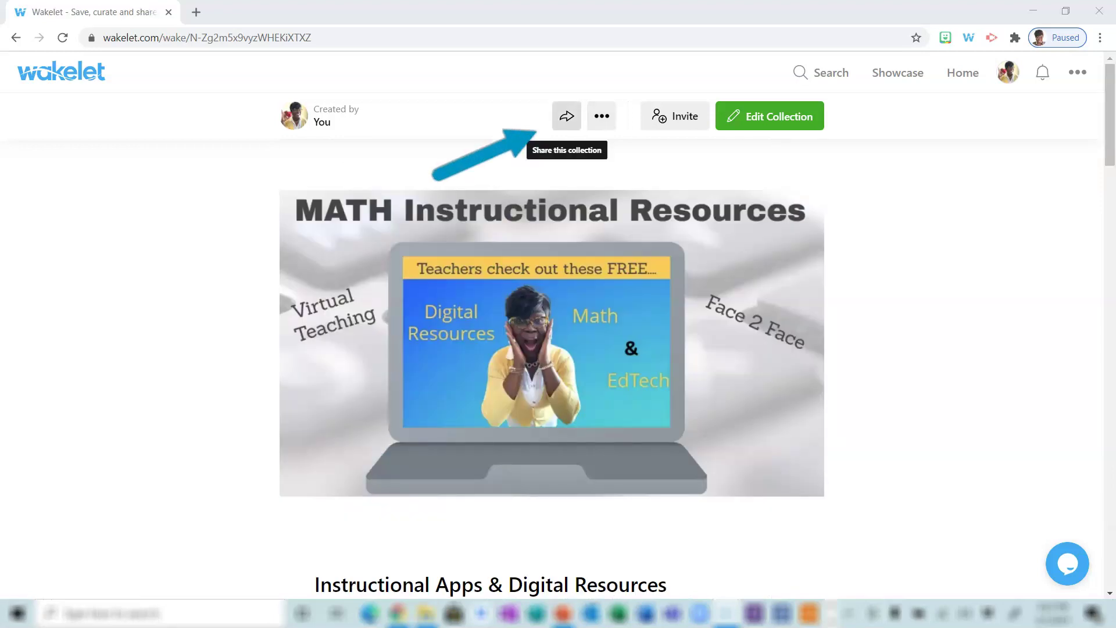
Show the collection's QR code and copy its share link.
{"action": "left_click", "coordinate": [567, 116]}
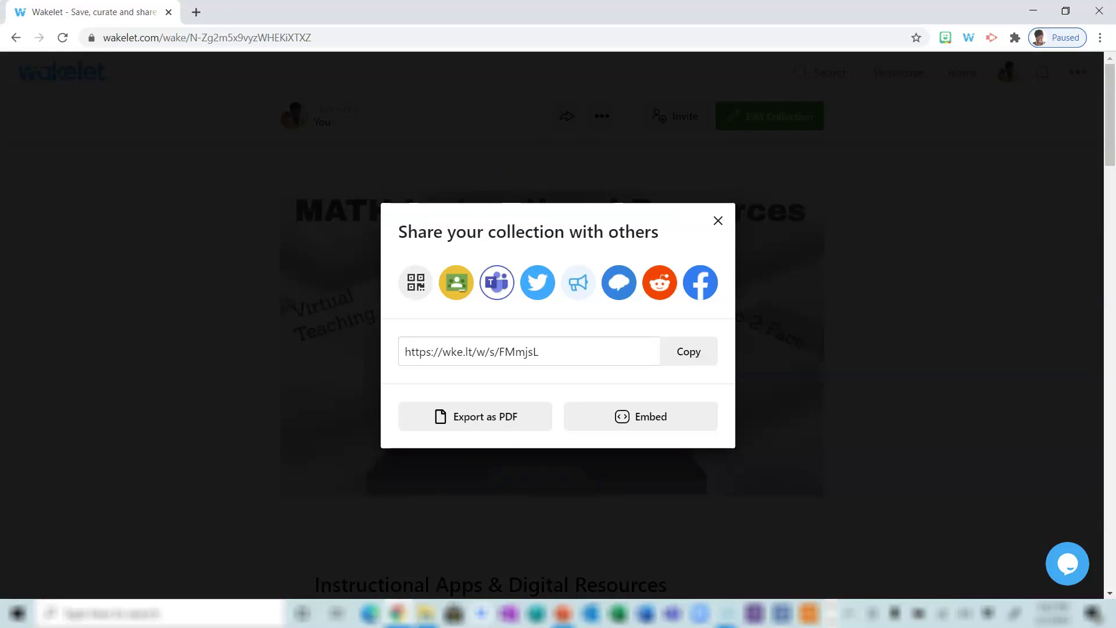
{"action": "left_click", "coordinate": [415, 282]}
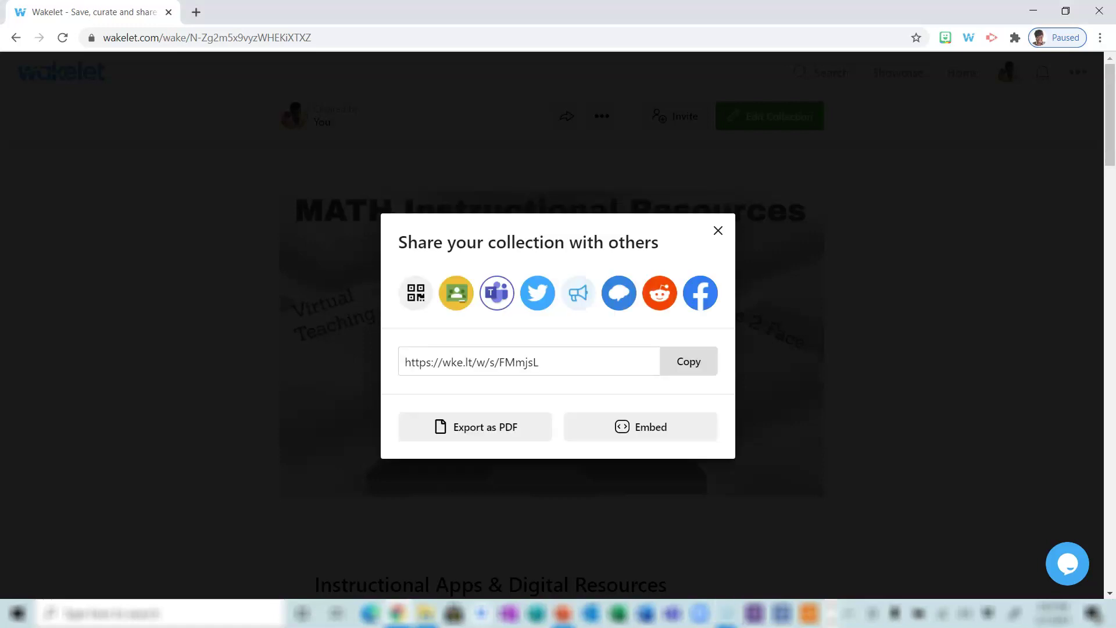
{"action": "left_click", "coordinate": [689, 361]}
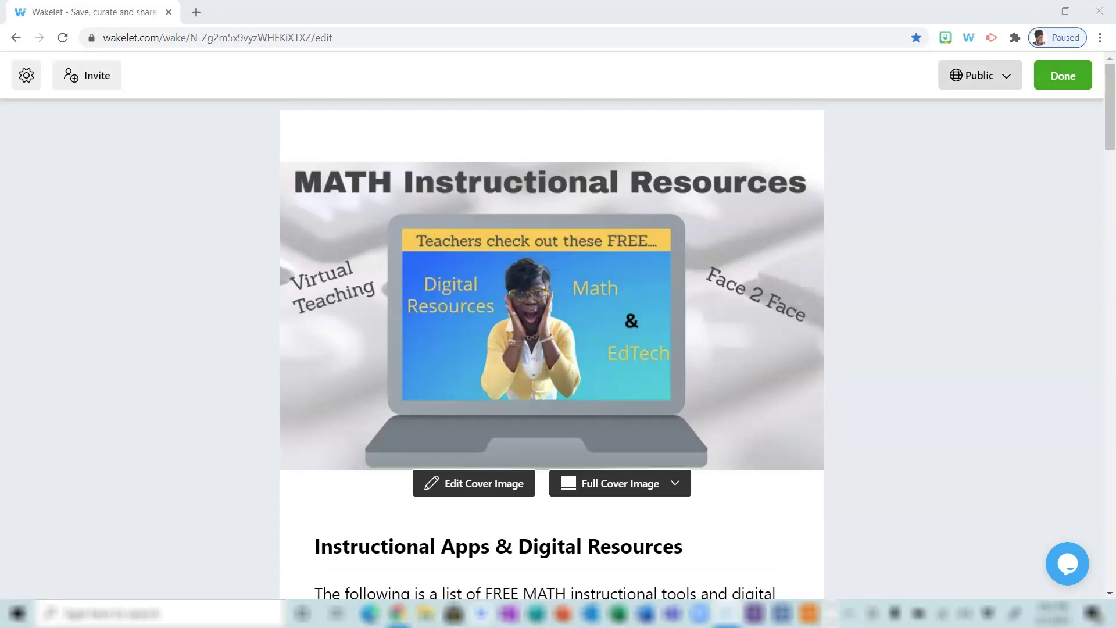
Check the collection's visibility options: Public, Unlisted and Private.
{"action": "left_click", "coordinate": [980, 75]}
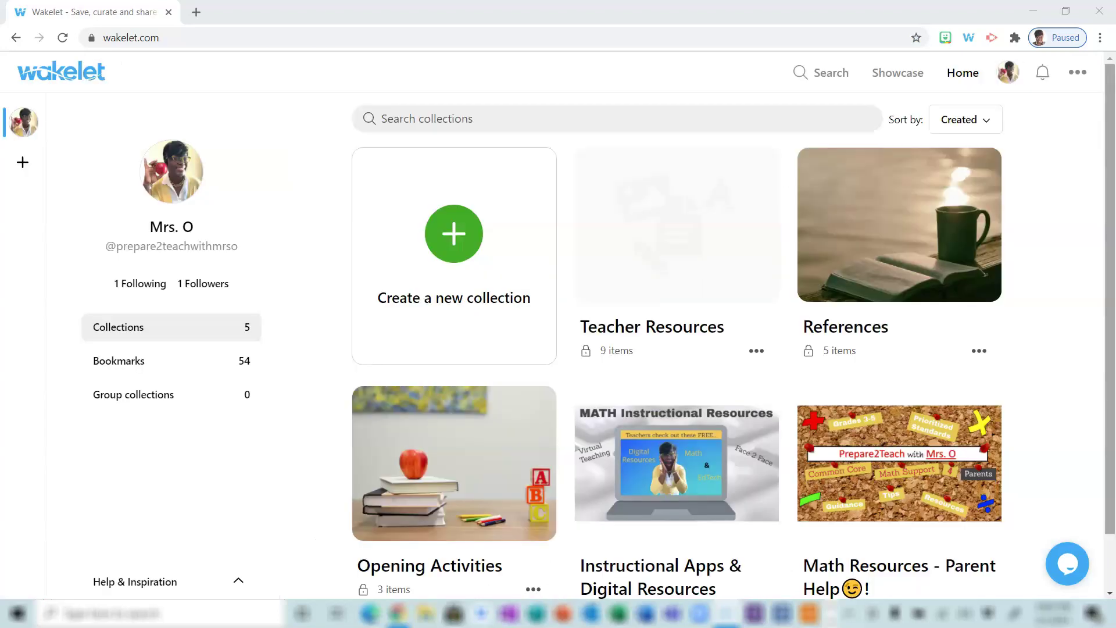
Open Math Resources - Parent Help and scroll down to Multiplication Strategies.
{"action": "scroll", "coordinate": [732, 331], "scroll_direction": "down", "scroll_amount": 1}
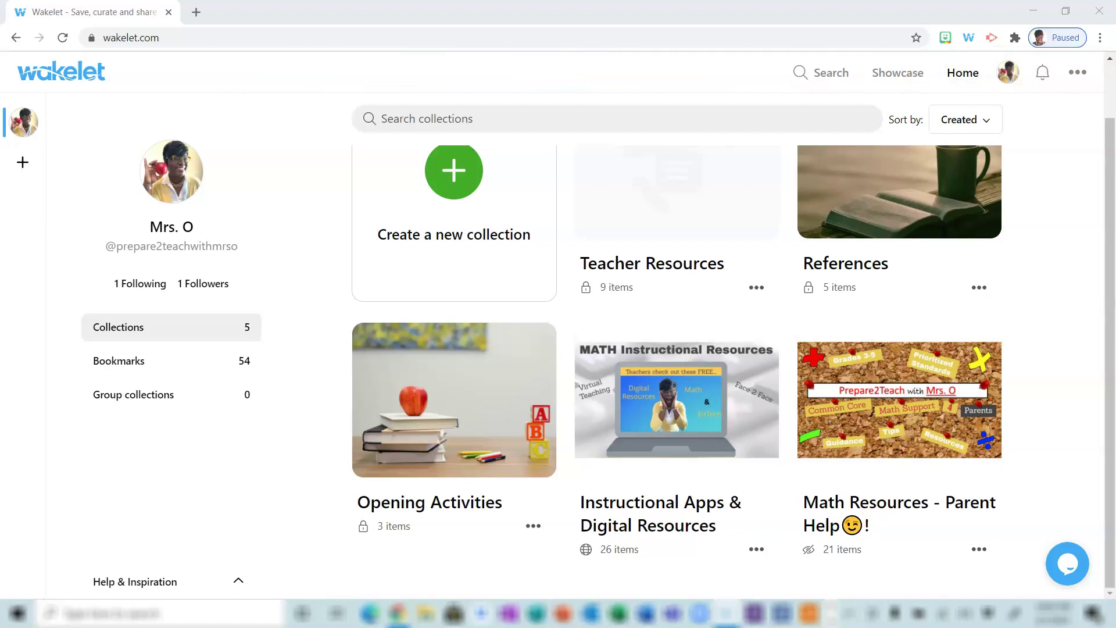
{"action": "left_click", "coordinate": [899, 400]}
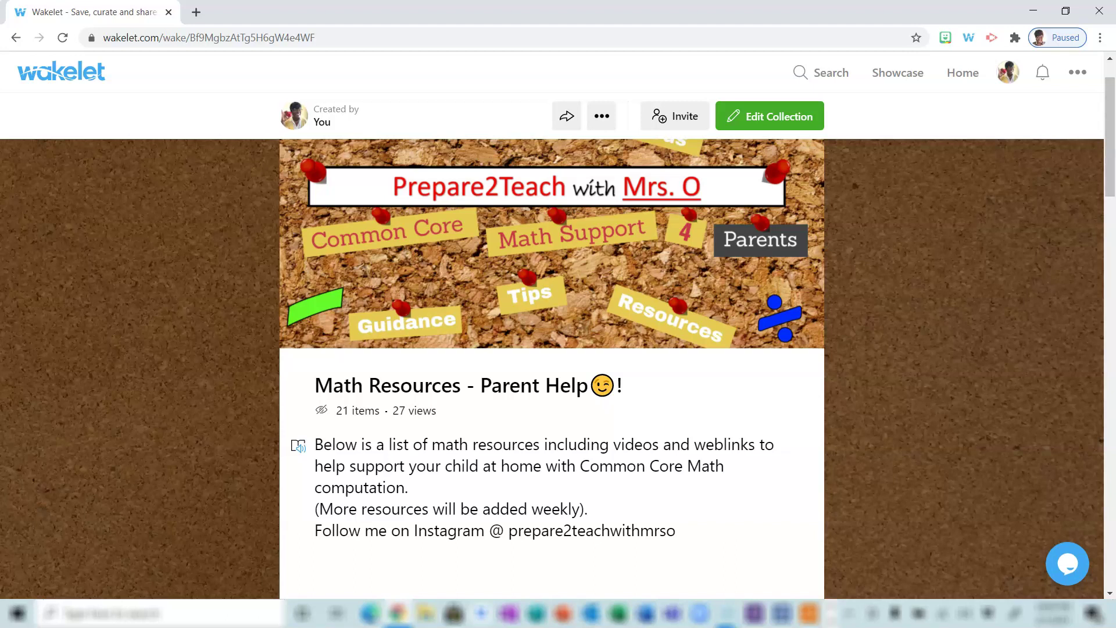
{"action": "scroll", "coordinate": [552, 366], "scroll_direction": "down", "scroll_amount": 20}
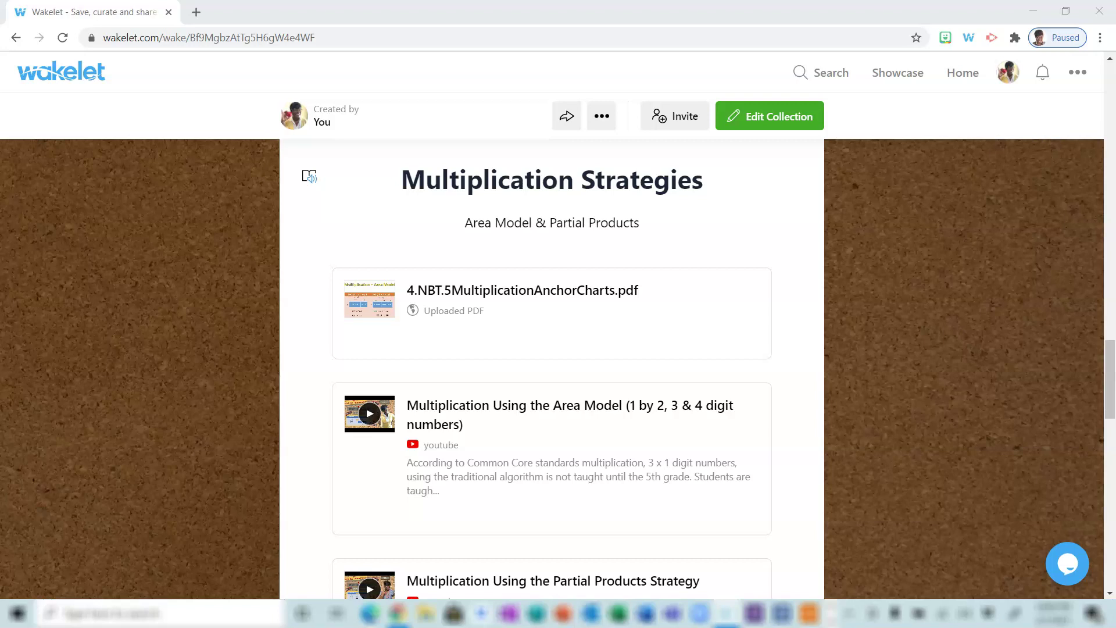
{"action": "scroll", "coordinate": [551, 372], "scroll_direction": "down", "scroll_amount": 1}
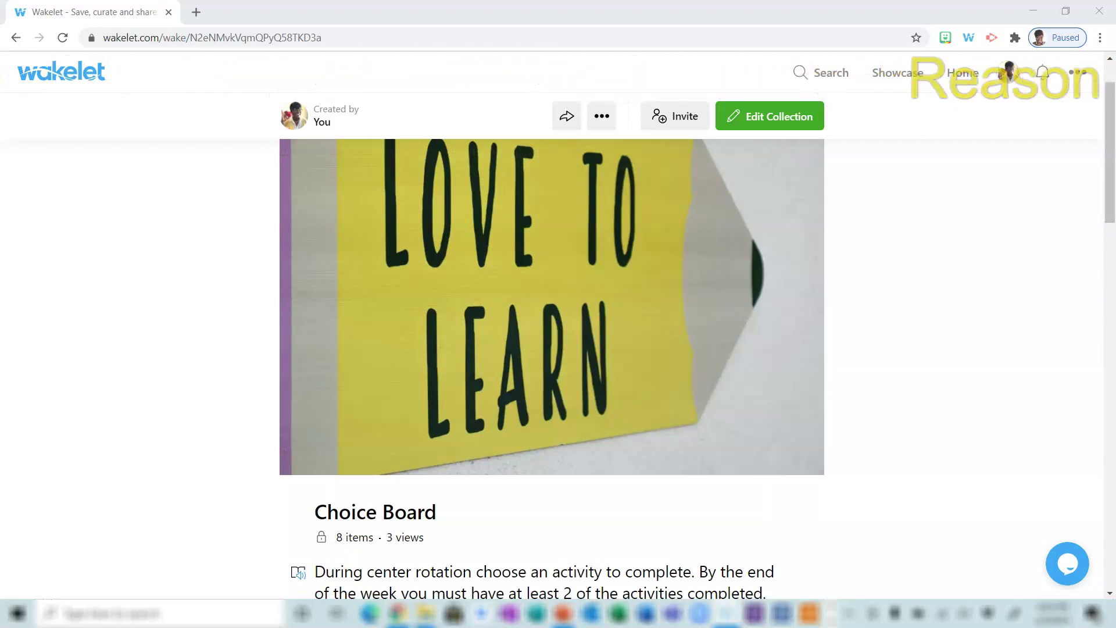
Expand the Pick 2 - Due 2/11 card to read its full activity list, then close it.
{"action": "scroll", "coordinate": [551, 368], "scroll_direction": "down", "scroll_amount": 6}
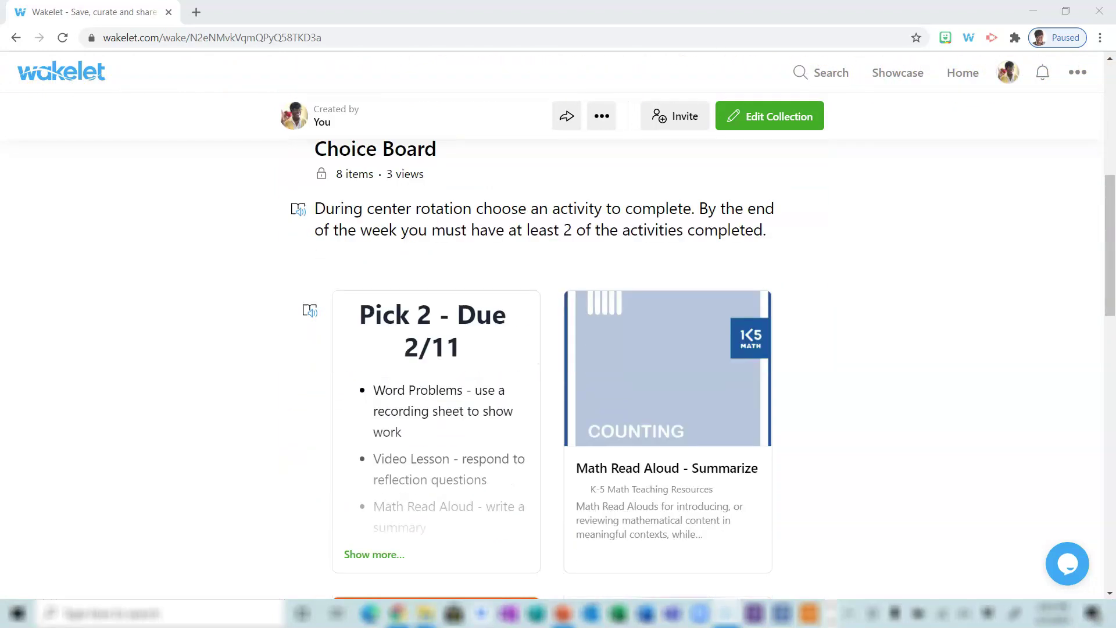
{"action": "left_click", "coordinate": [374, 554]}
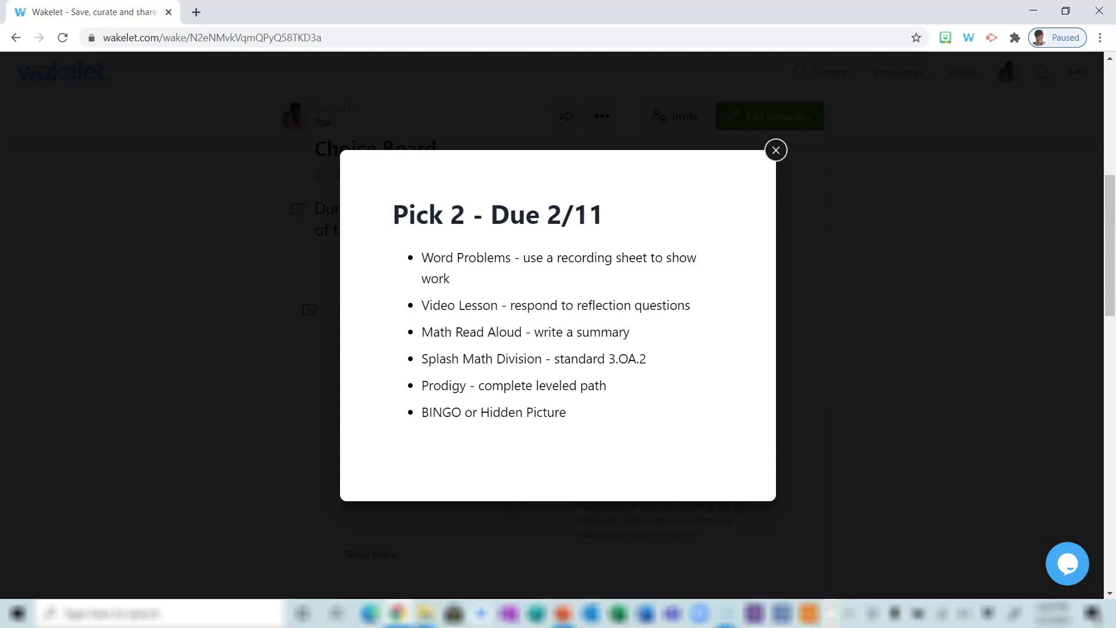
{"action": "left_click", "coordinate": [776, 150]}
Scroll through the Choice Board activity cards, such as Play BINGO and Division 3.OA.2.
{"action": "scroll", "coordinate": [552, 349], "scroll_direction": "down", "scroll_amount": 1}
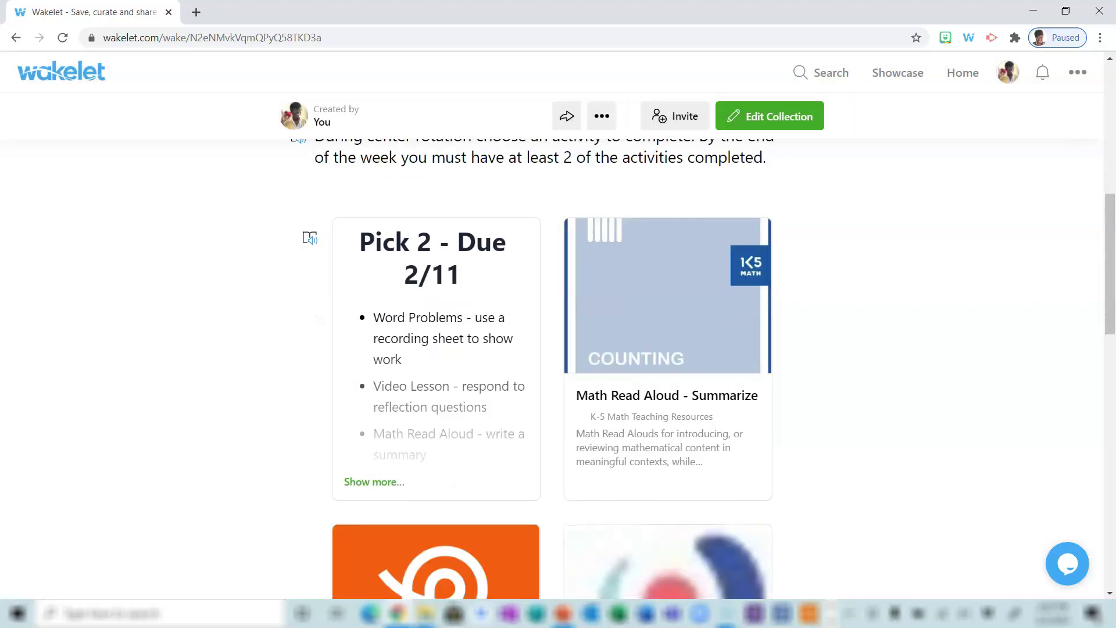
{"action": "scroll", "coordinate": [552, 348], "scroll_direction": "down", "scroll_amount": 3}
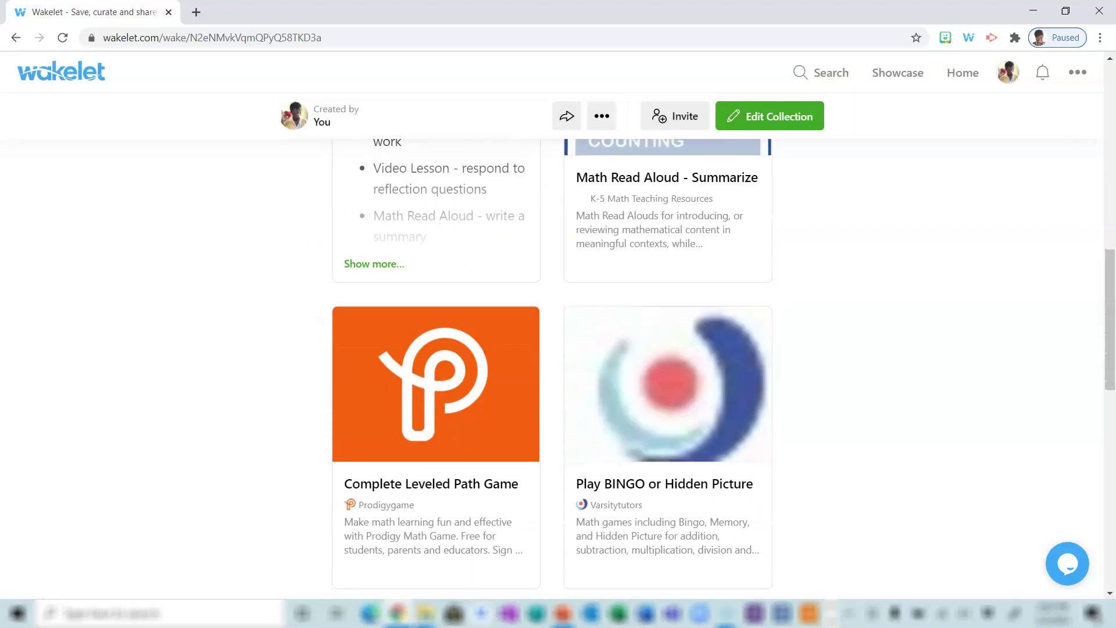
{"action": "scroll", "coordinate": [552, 349], "scroll_direction": "down", "scroll_amount": 2}
{"action": "scroll", "coordinate": [552, 349], "scroll_direction": "down", "scroll_amount": 6}
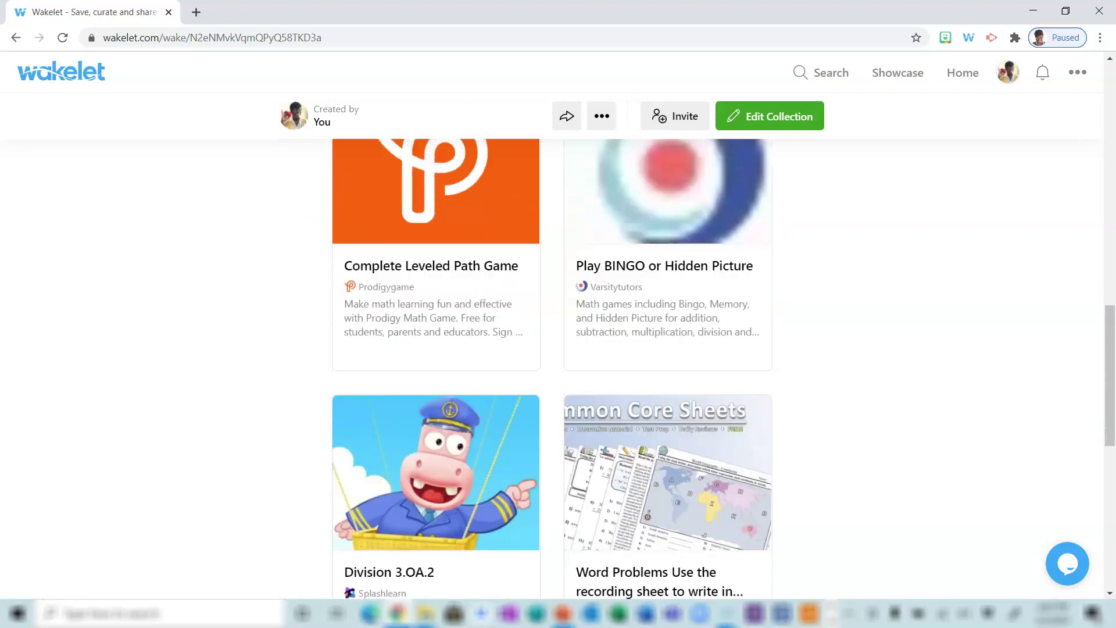